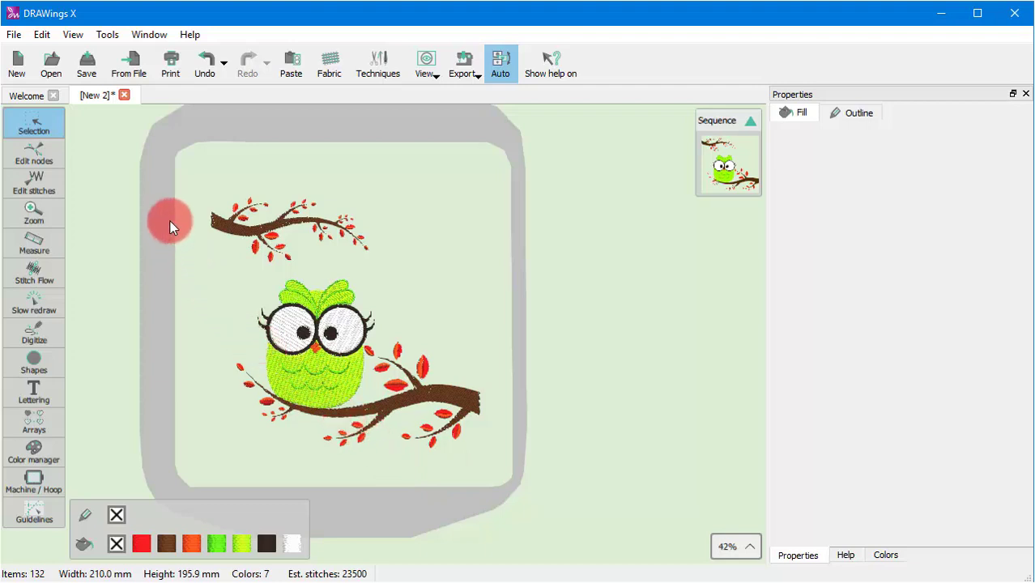
Select the entire owl and branches design and resize it proportionally to a width of 300 mm.
{"action": "left_click_drag", "start_coordinate": [153, 141], "coordinate": [517, 478]}
{"action": "left_click_drag", "start_coordinate": [209, 119], "coordinate": [231, 131]}
{"action": "type", "text": "300"}
{"action": "key", "text": "Return"}
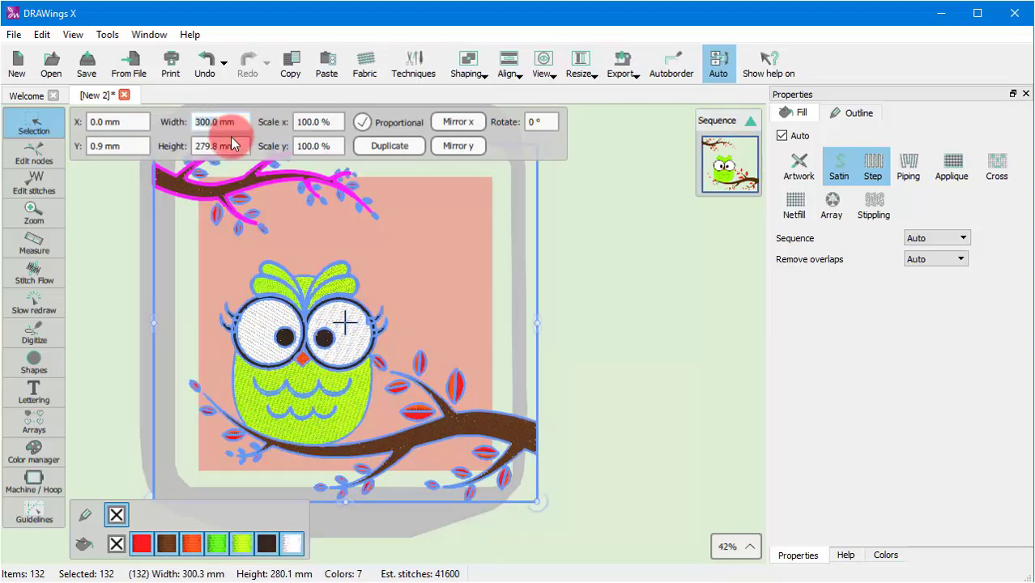
{"action": "left_click", "coordinate": [312, 259]}
{"action": "scroll", "coordinate": [379, 402], "scroll_direction": "down", "scroll_amount": 2}
{"action": "scroll", "coordinate": [374, 319], "scroll_direction": "up", "scroll_amount": 1}
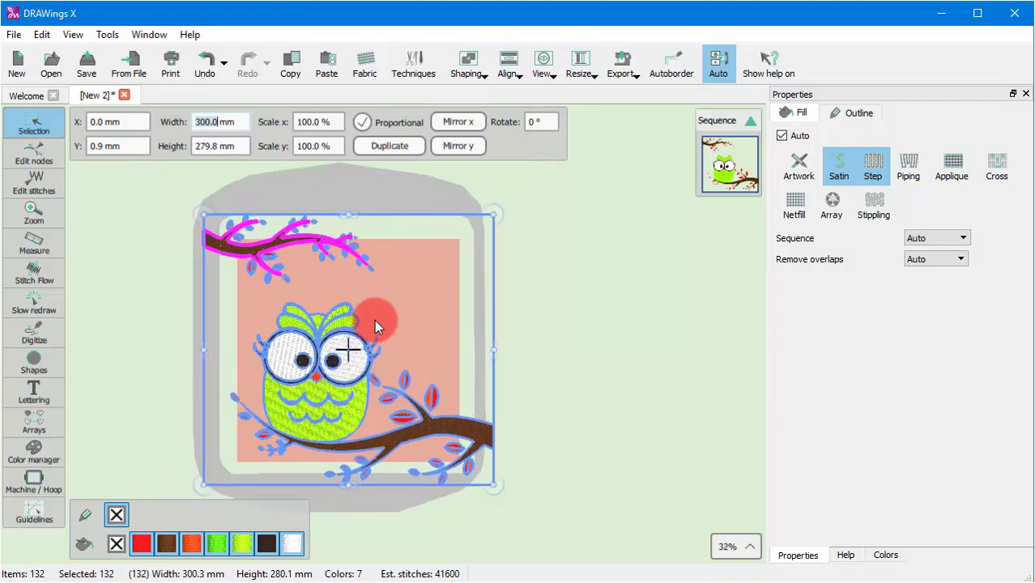
{"action": "left_click", "coordinate": [548, 332]}
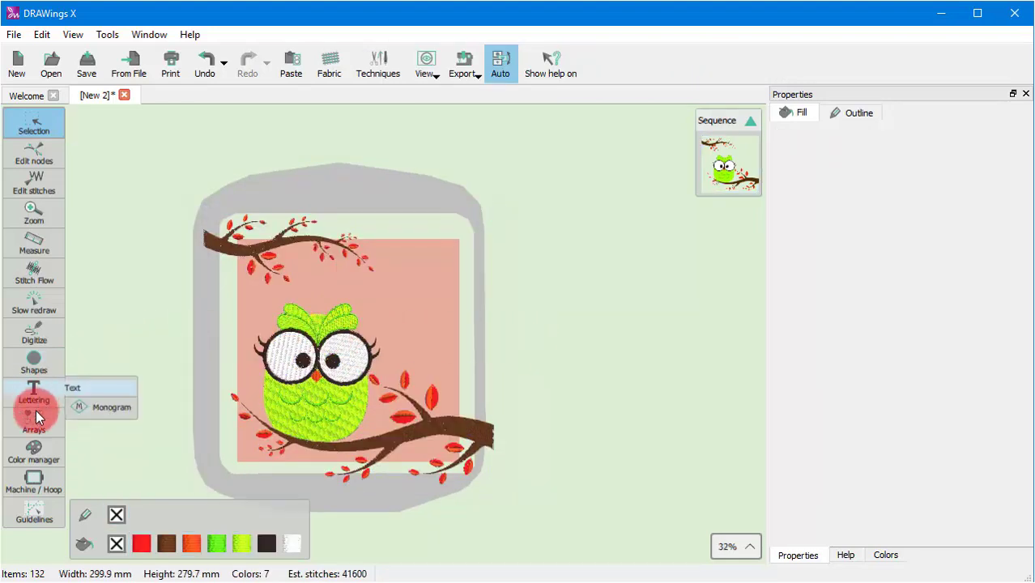
Replace the SQ23 hoop with the Janome MC15000 GR hoop of 230x300 mm.
{"action": "left_click", "coordinate": [35, 480]}
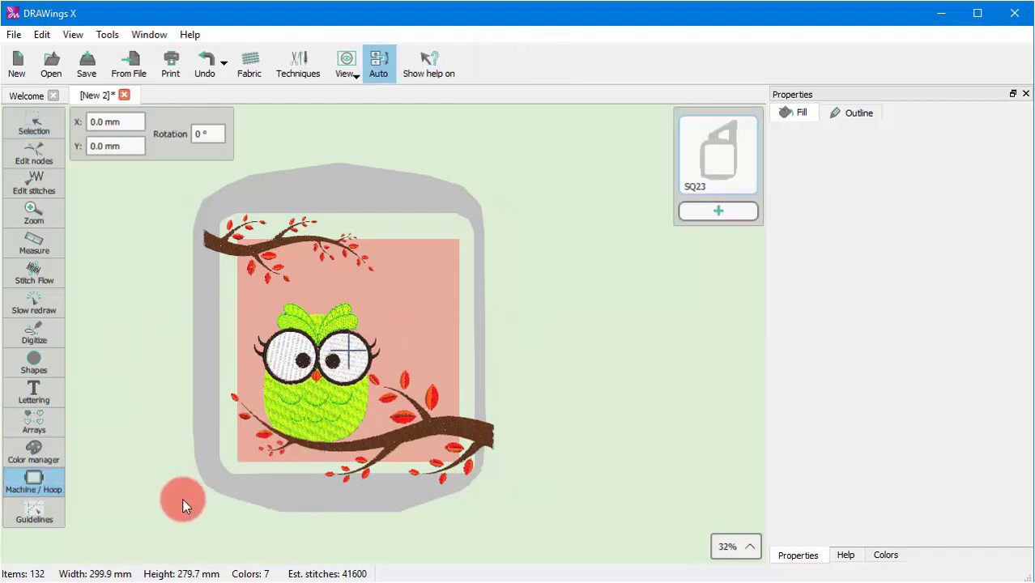
{"action": "scroll", "coordinate": [182, 498], "scroll_direction": "up", "scroll_amount": 1}
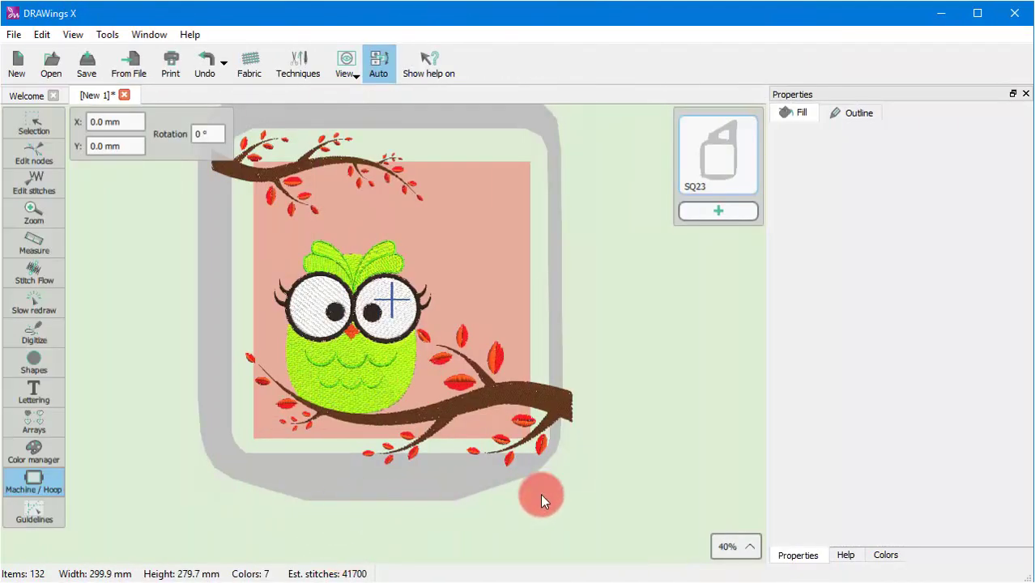
{"action": "left_click", "coordinate": [726, 168]}
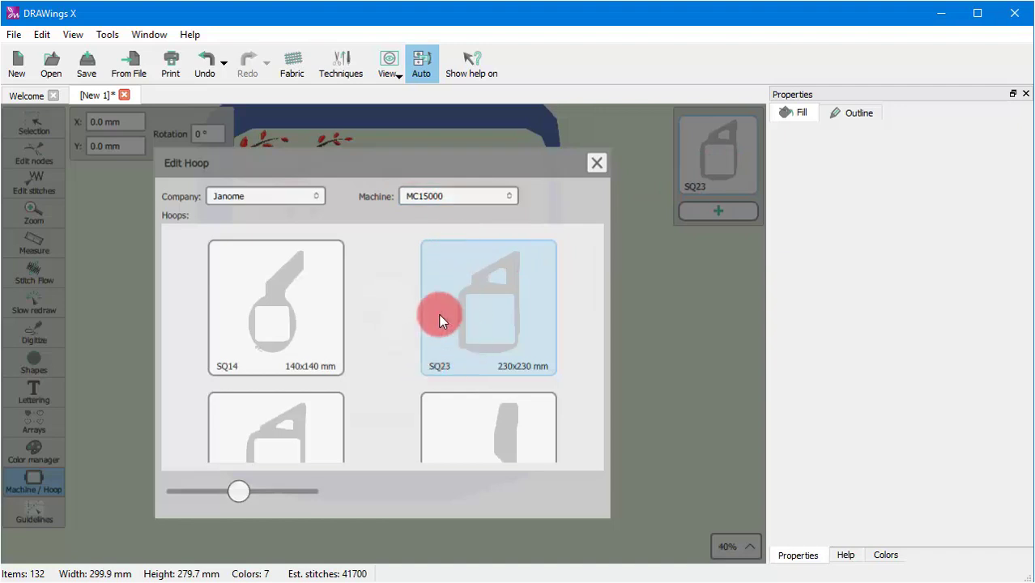
{"action": "scroll", "coordinate": [340, 409], "scroll_direction": "down", "scroll_amount": 1}
{"action": "scroll", "coordinate": [328, 404], "scroll_direction": "down", "scroll_amount": 2}
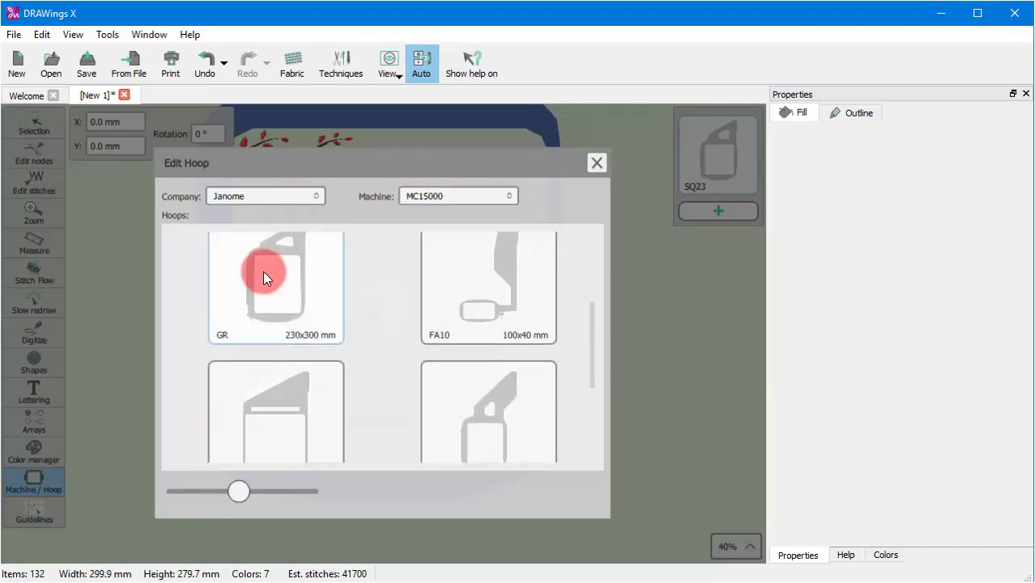
{"action": "left_click", "coordinate": [293, 271]}
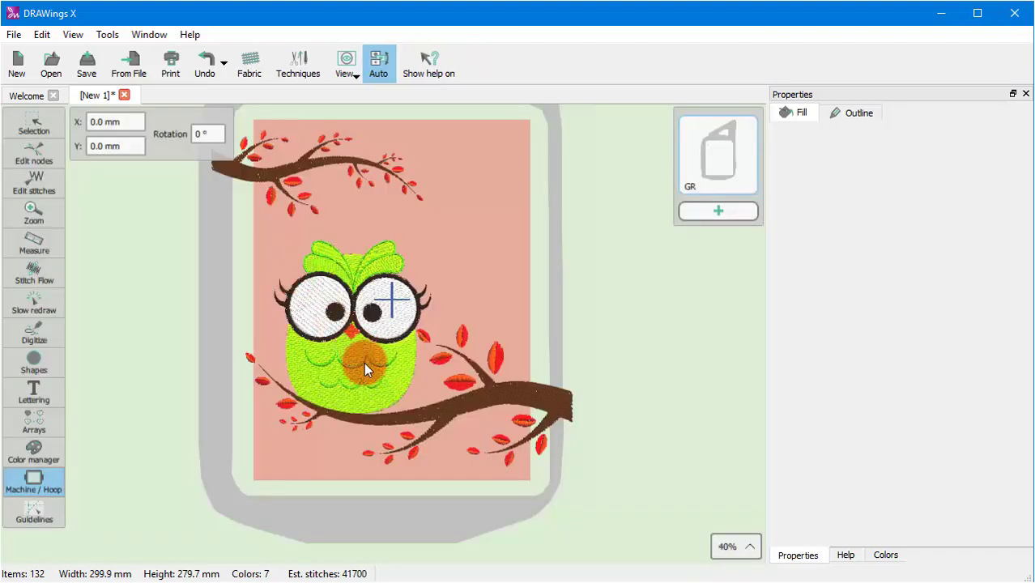
Rotate the GR hoop 90° and move it down over the owl and lower branch, to about X 8.0 mm, Y -44.7 mm.
{"action": "scroll", "coordinate": [327, 400], "scroll_direction": "down", "scroll_amount": 2}
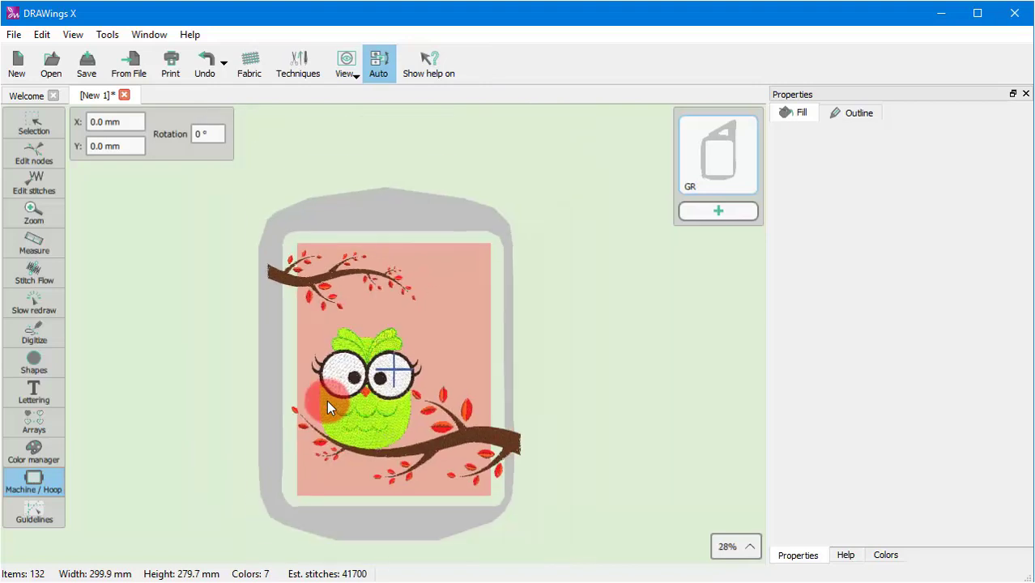
{"action": "scroll", "coordinate": [437, 454], "scroll_direction": "up", "scroll_amount": 1}
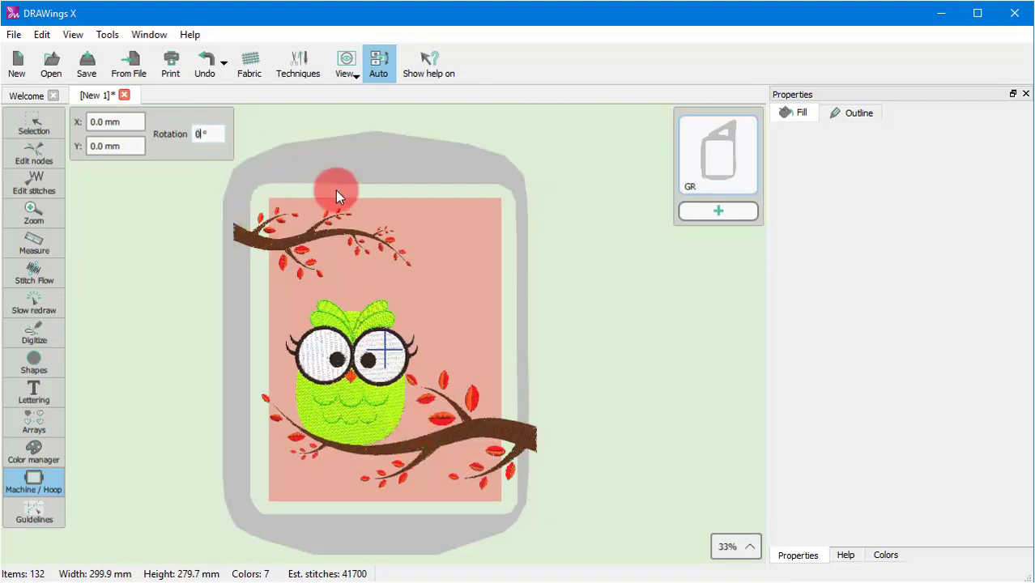
{"action": "type", "text": "90"}
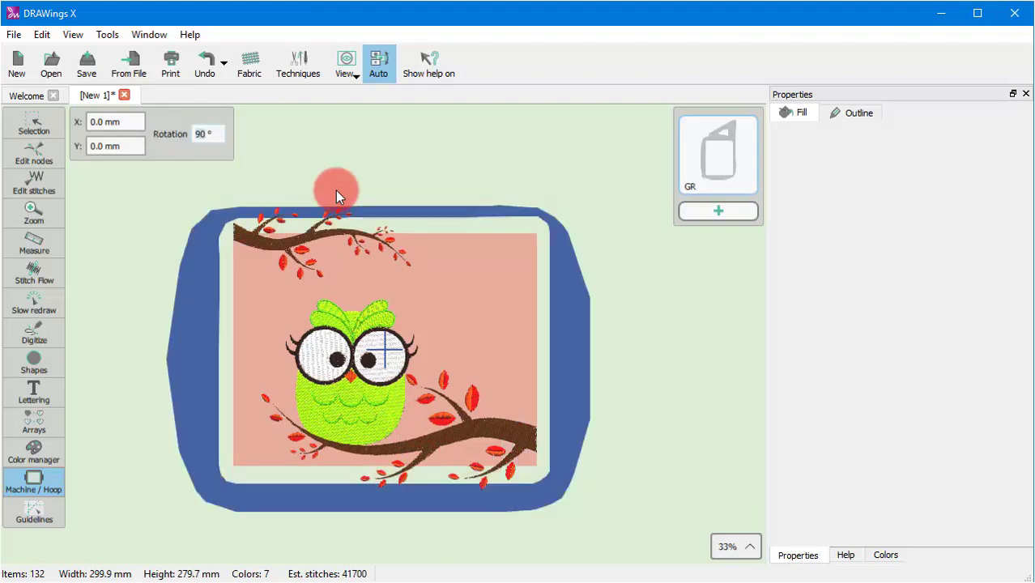
{"action": "left_click", "coordinate": [560, 370]}
{"action": "left_click_drag", "start_coordinate": [563, 374], "coordinate": [582, 409]}
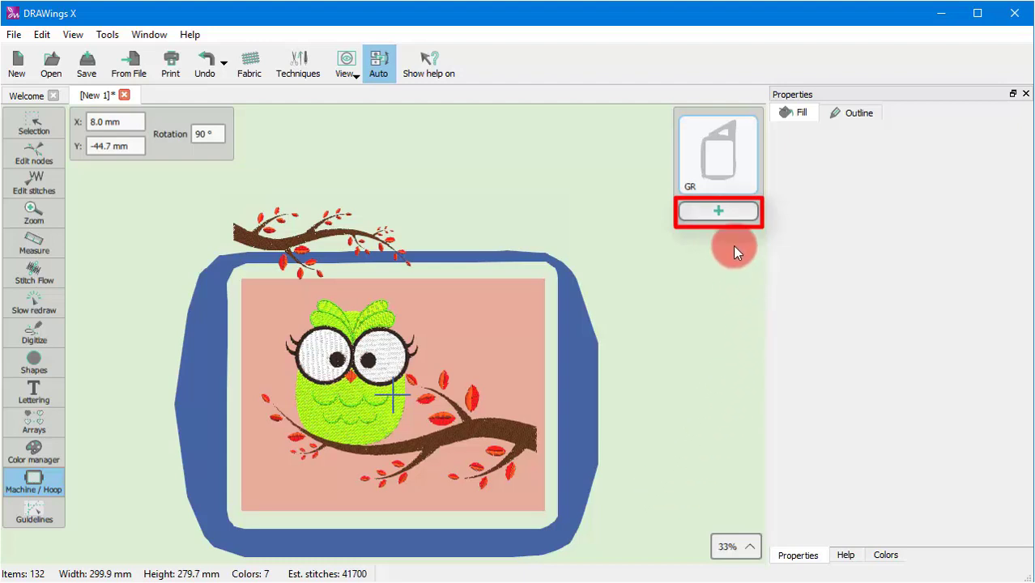
Insert a second hoop, SQ23 of 230x230 mm, into the design.
{"action": "left_click", "coordinate": [718, 212]}
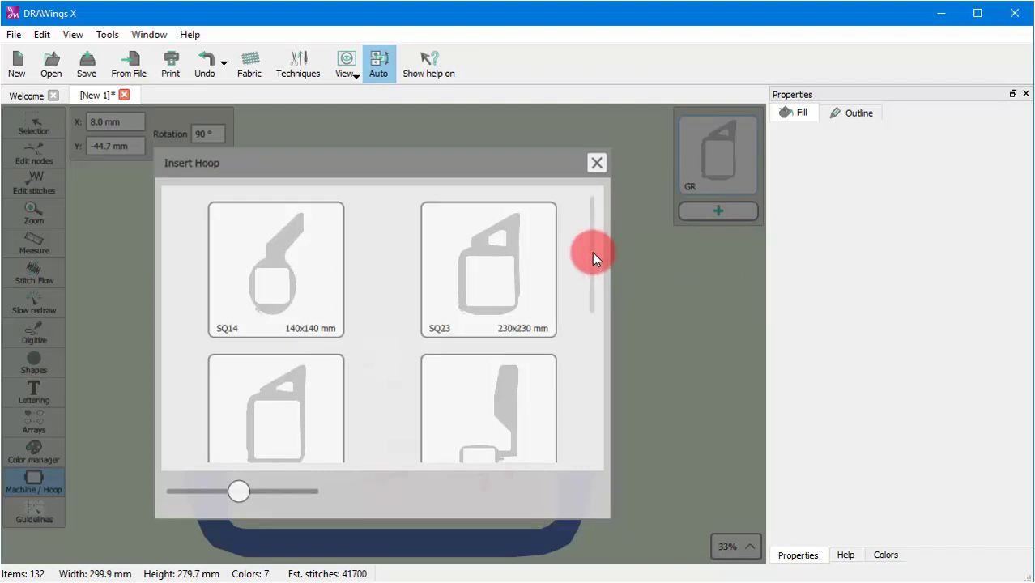
{"action": "mouse_move", "coordinate": [593, 252]}
{"action": "left_mouse_down"}
{"action": "mouse_move", "coordinate": [577, 401]}
{"action": "mouse_move", "coordinate": [598, 324]}
{"action": "mouse_move", "coordinate": [602, 238]}
{"action": "left_mouse_up"}
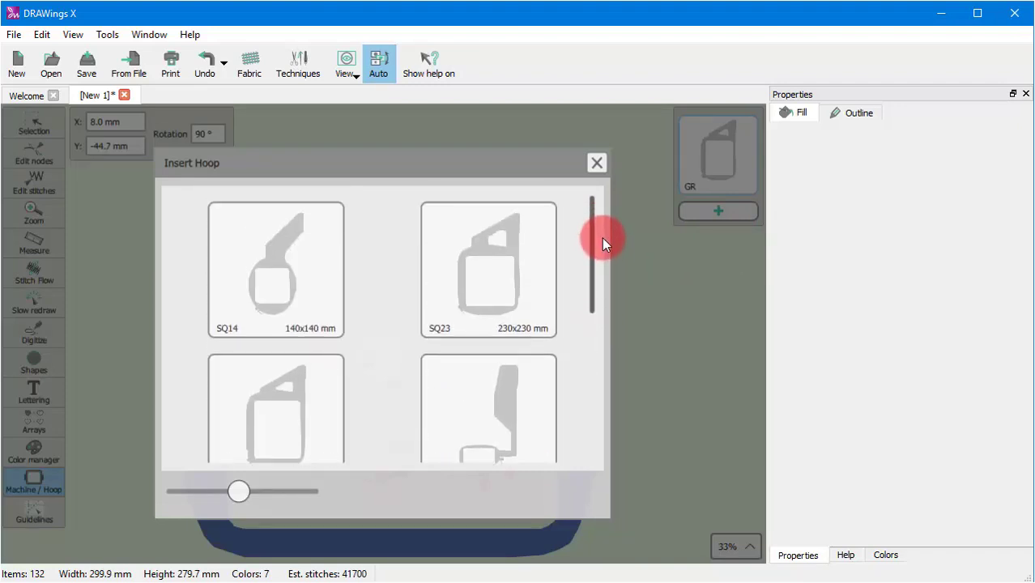
{"action": "double_click", "coordinate": [500, 285]}
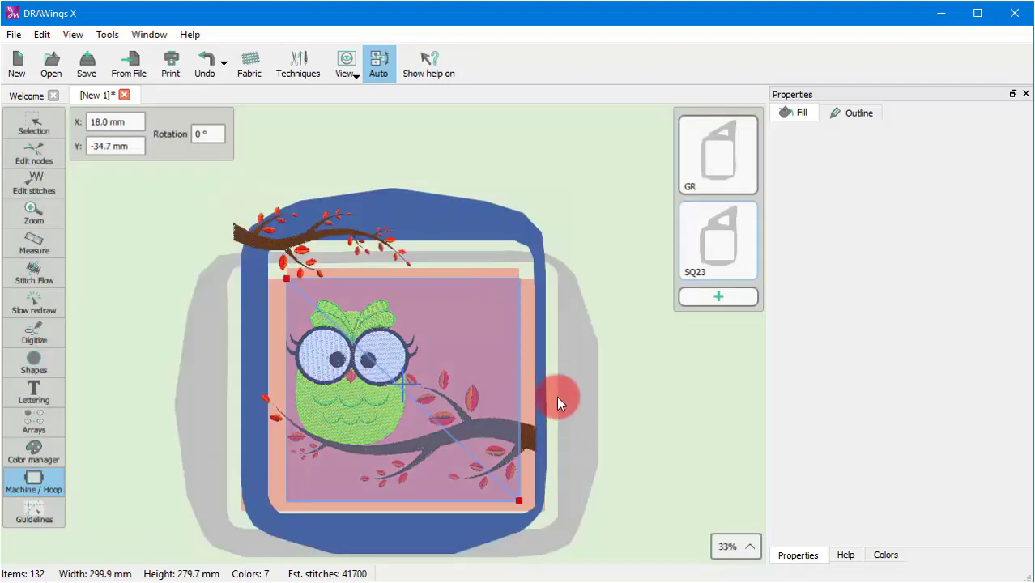
Move the SQ23 hoop up over the upper branch, to about X -53.0 mm, Y 157.3 mm, overlapping the GR hoop above the owl's head.
{"action": "left_click_drag", "start_coordinate": [446, 215], "coordinate": [374, 295]}
{"action": "scroll", "coordinate": [272, 221], "scroll_direction": "down", "scroll_amount": 3}
{"action": "scroll", "coordinate": [316, 328], "scroll_direction": "down", "scroll_amount": 5}
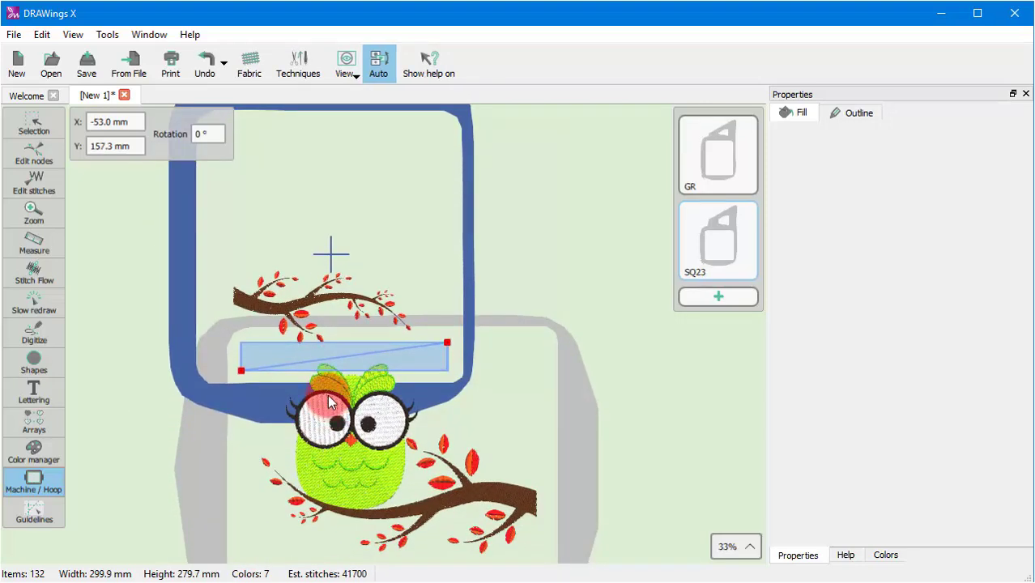
{"action": "scroll", "coordinate": [318, 387], "scroll_direction": "down", "scroll_amount": 1}
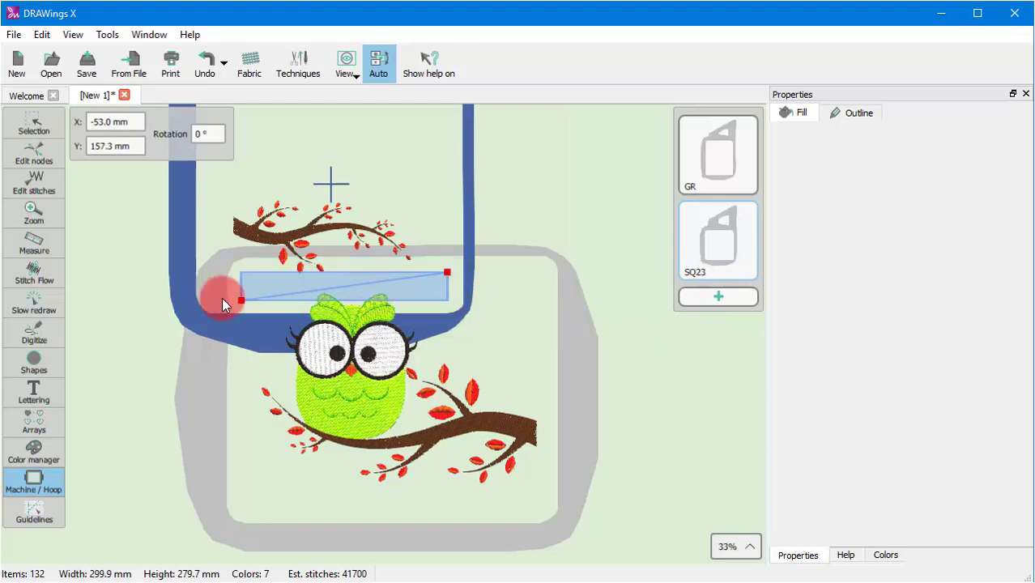
Reshape the split line in the hoop overlap with three added nodes so it runs between the upper branch and the owl's head tufts.
{"action": "left_click_drag", "start_coordinate": [241, 302], "coordinate": [232, 268]}
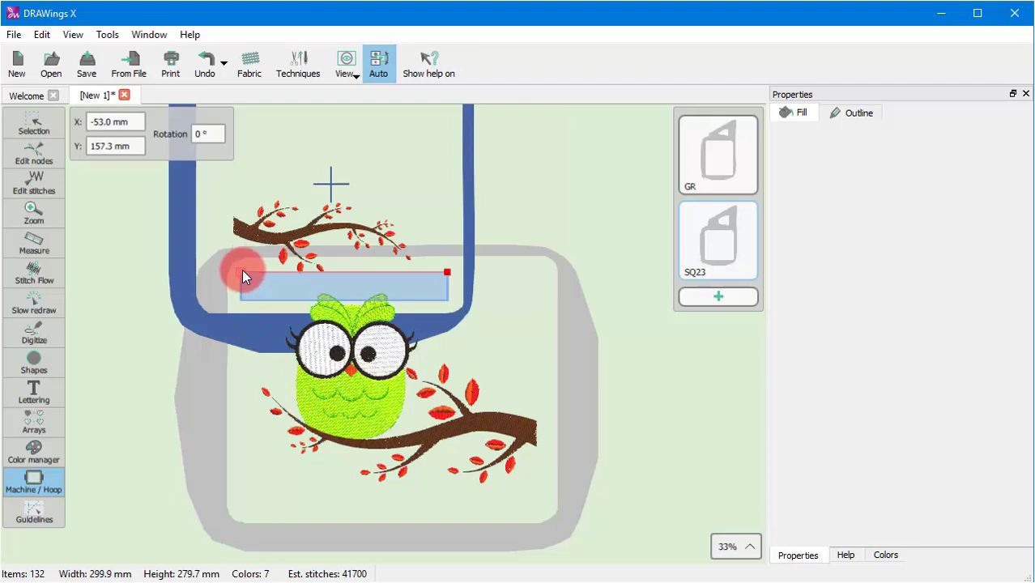
{"action": "left_click_drag", "start_coordinate": [243, 272], "coordinate": [240, 303]}
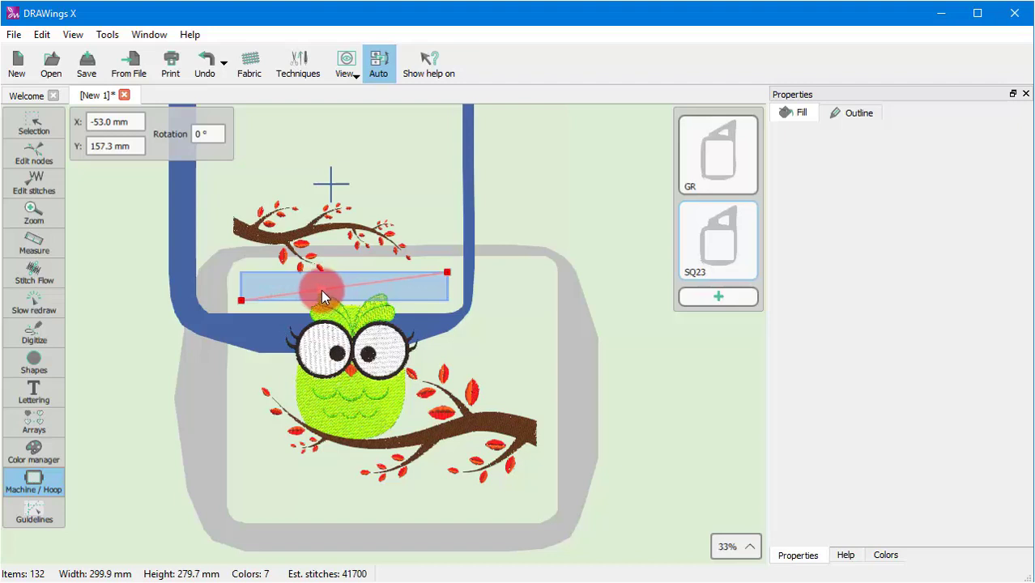
{"action": "left_click_drag", "start_coordinate": [320, 287], "coordinate": [319, 273]}
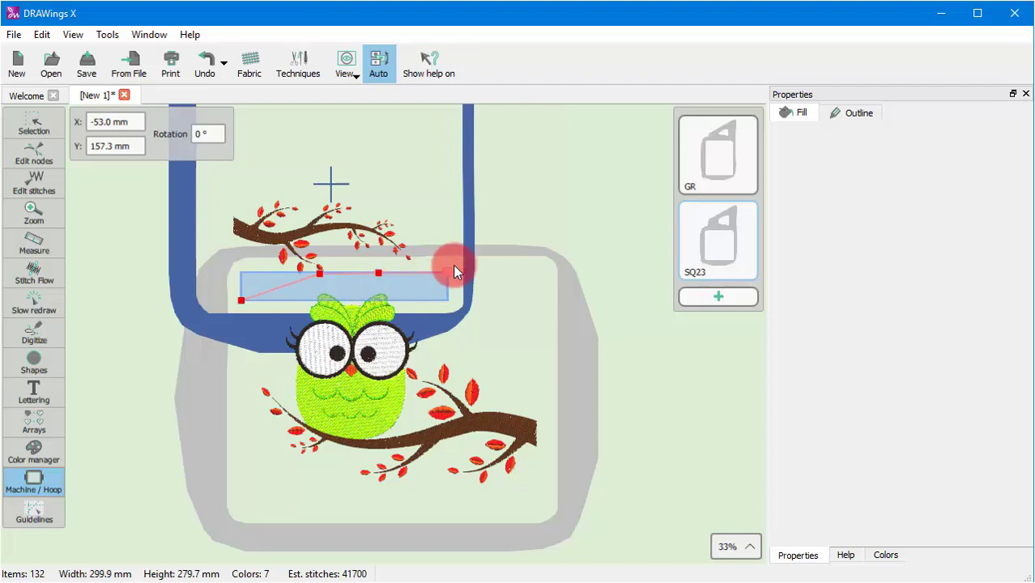
{"action": "left_click_drag", "start_coordinate": [449, 269], "coordinate": [446, 301]}
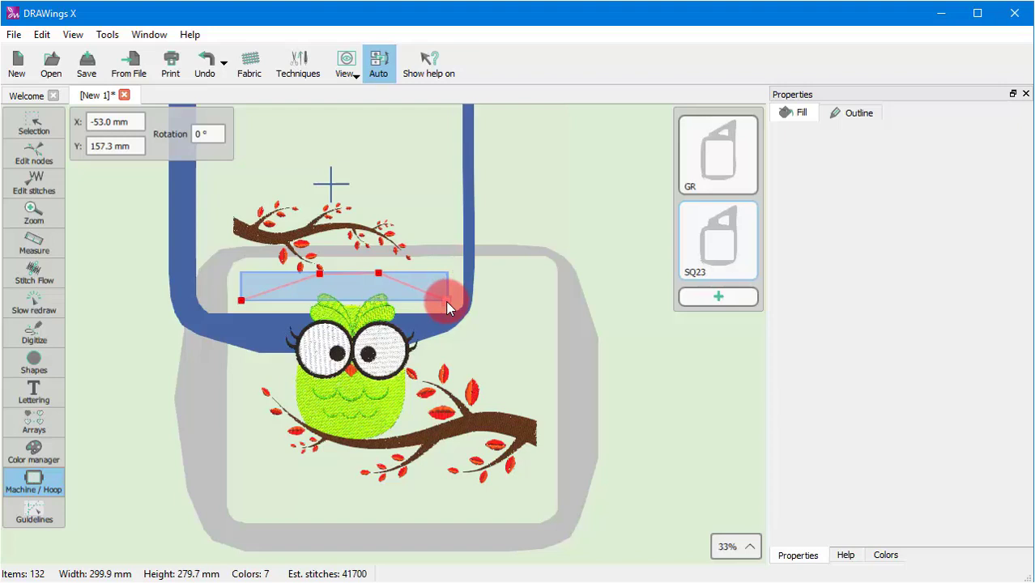
{"action": "left_click", "coordinate": [351, 297]}
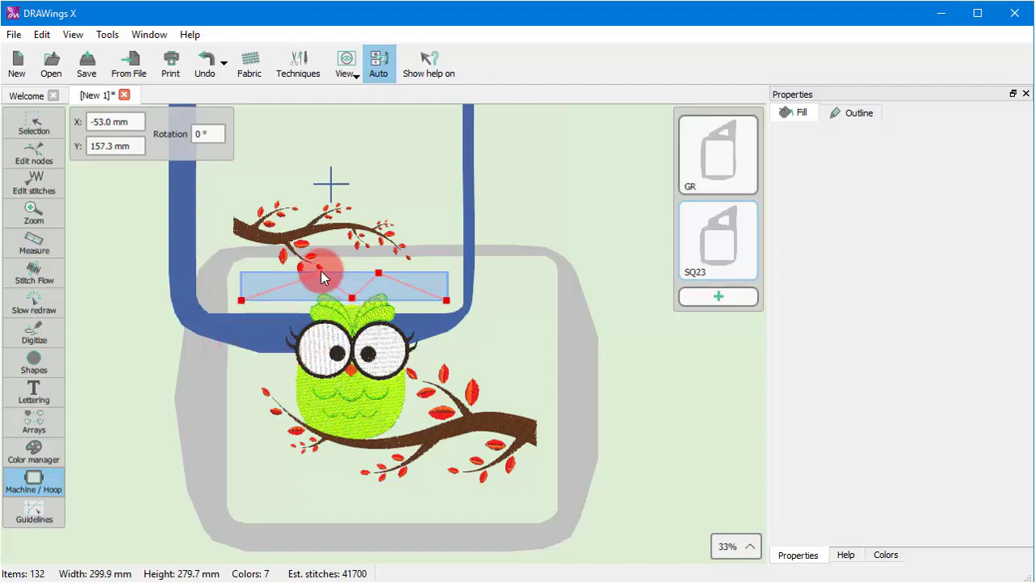
{"action": "left_click_drag", "start_coordinate": [320, 272], "coordinate": [380, 288]}
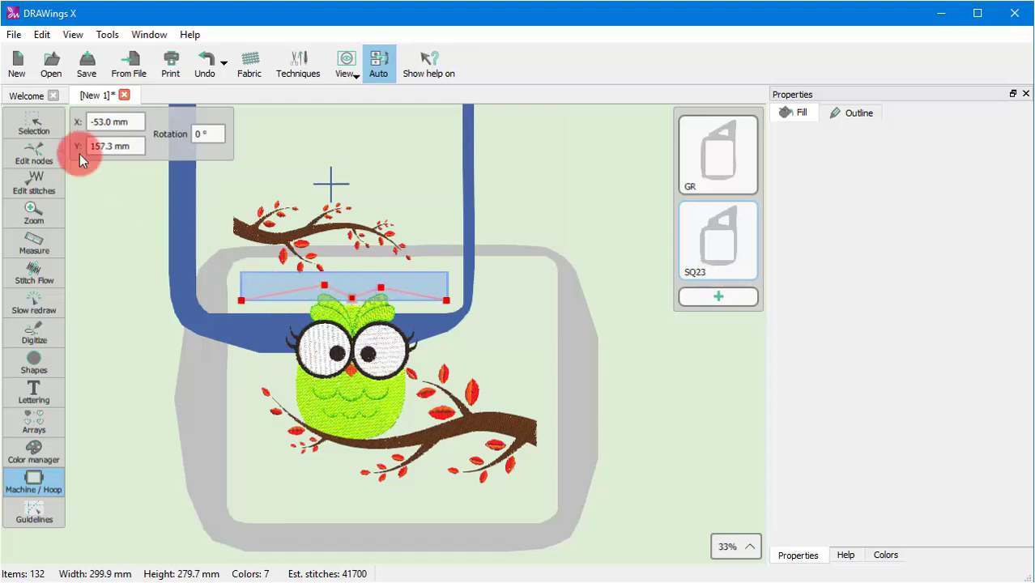
Select the whole upper branch with its leaves and nudge it down to Y 136.7 mm.
{"action": "left_click", "coordinate": [36, 126]}
{"action": "left_click", "coordinate": [280, 230]}
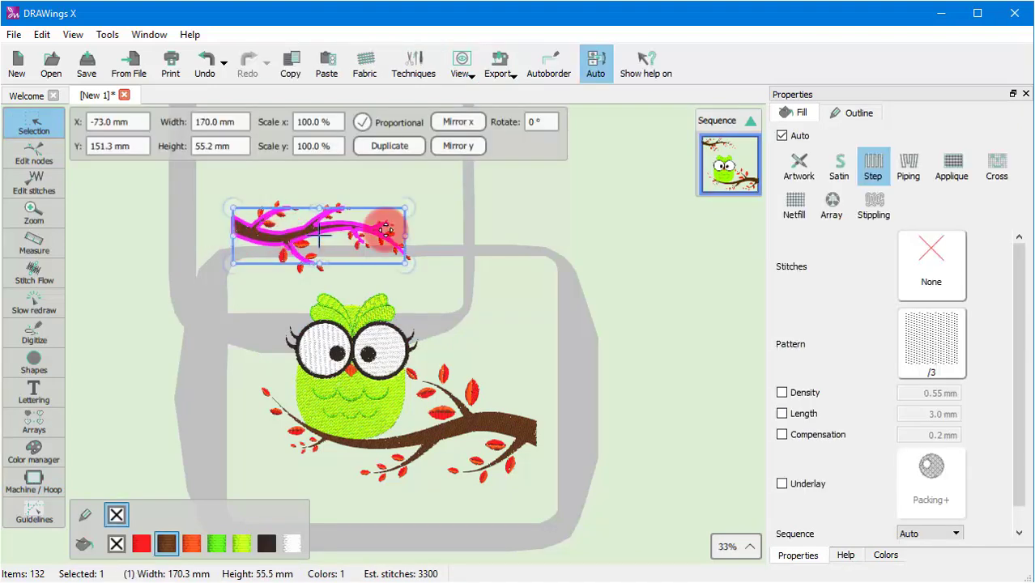
{"action": "left_click_drag", "start_coordinate": [200, 183], "coordinate": [441, 301]}
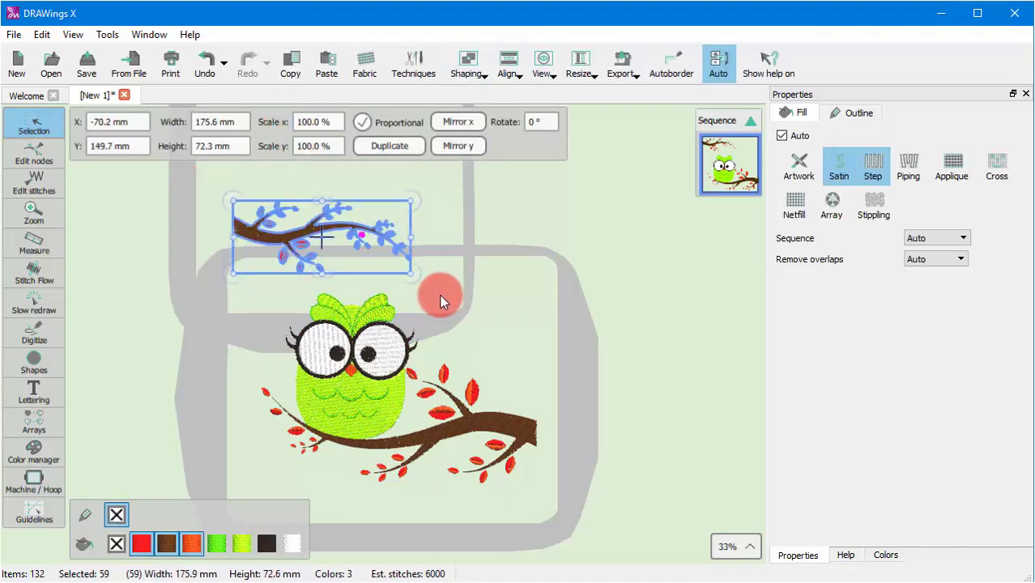
{"action": "scroll", "coordinate": [441, 302], "scroll_direction": "down", "scroll_amount": 1}
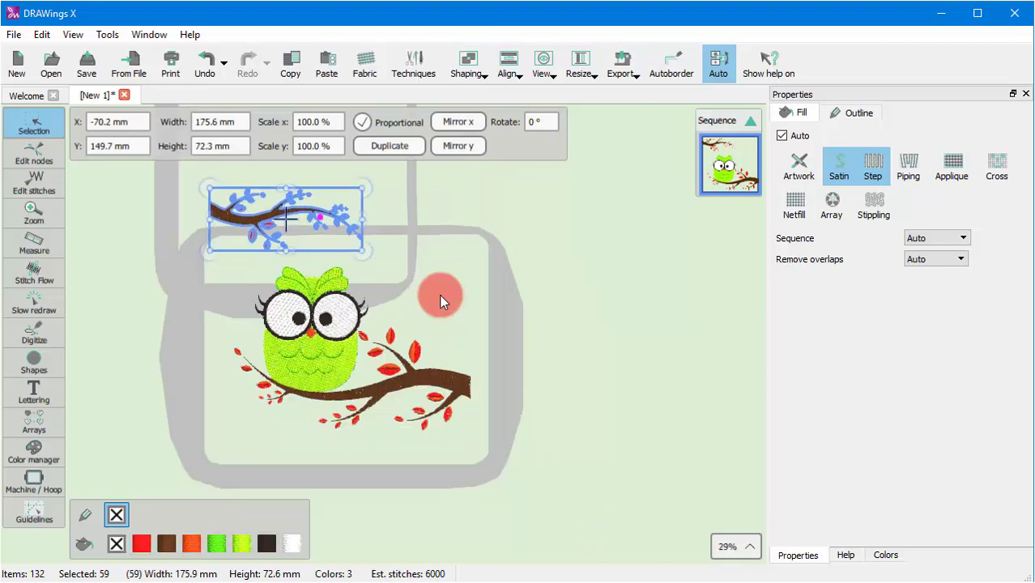
{"action": "key", "text": "Down"}
{"action": "key", "text": "Down"}
{"action": "key", "text": "Down"}
{"action": "key", "text": "Down"}
{"action": "key", "text": "Down"}
{"action": "key", "text": "Down"}
{"action": "key", "text": "Down"}
{"action": "key", "text": "Down"}
{"action": "key", "text": "Down"}
{"action": "key", "text": "Down"}
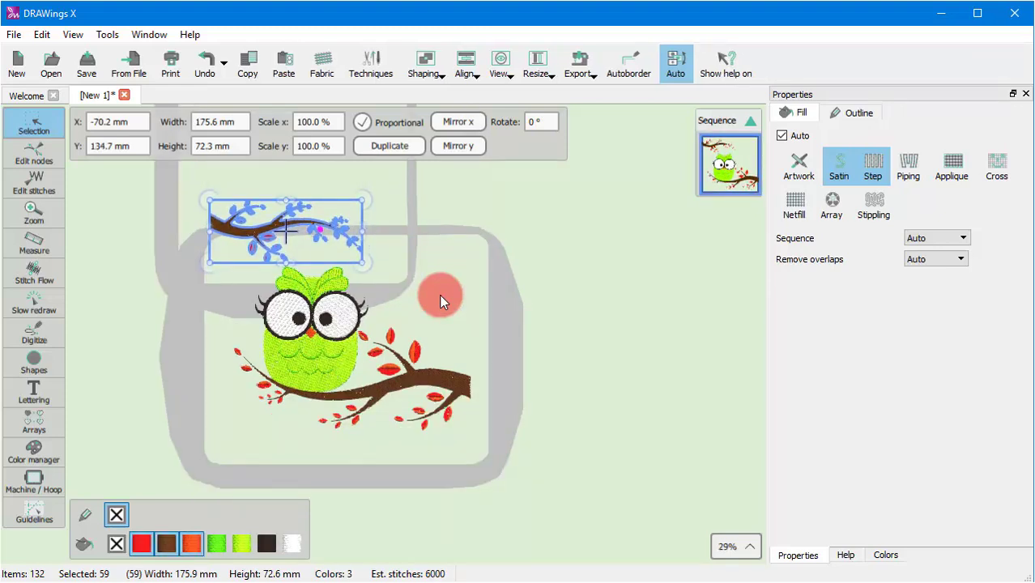
{"action": "key", "text": "Up"}
{"action": "key", "text": "Up"}
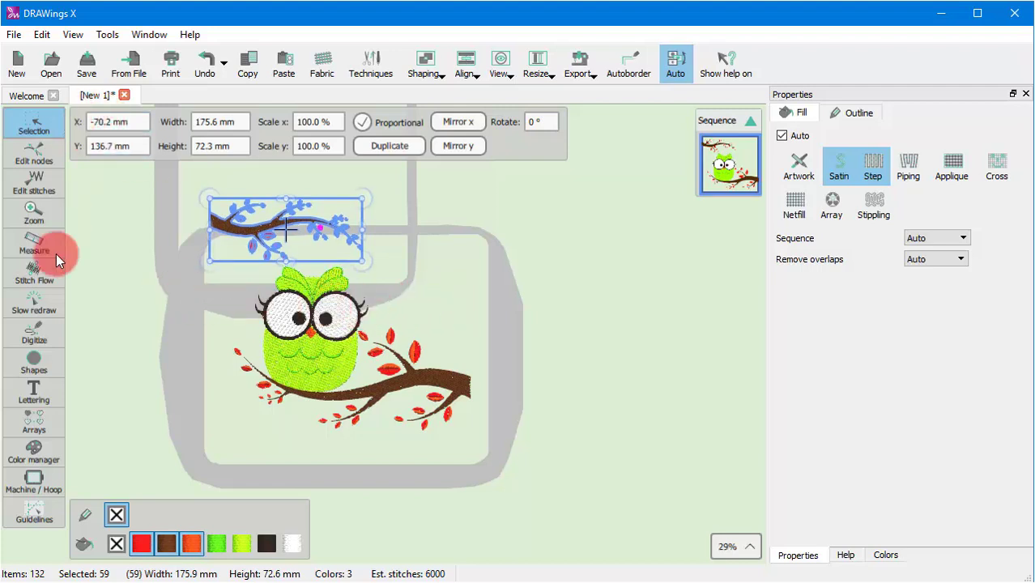
Lower the split line node above the owl's left head tuft so the line clears the branch's lowest leaf.
{"action": "left_click", "coordinate": [33, 483]}
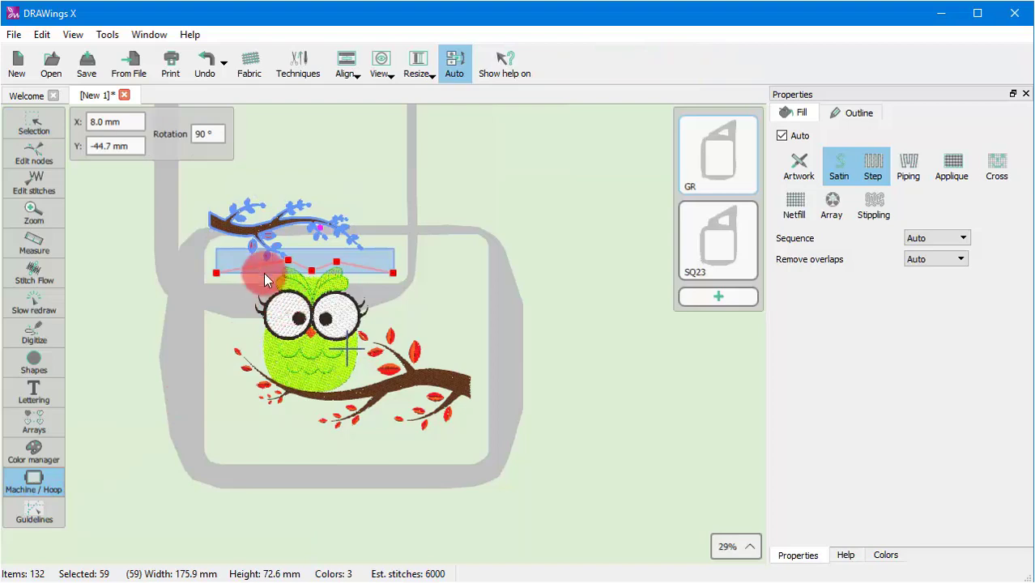
{"action": "scroll", "coordinate": [288, 280], "scroll_direction": "up", "scroll_amount": 3}
{"action": "scroll", "coordinate": [380, 336], "scroll_direction": "up", "scroll_amount": 2}
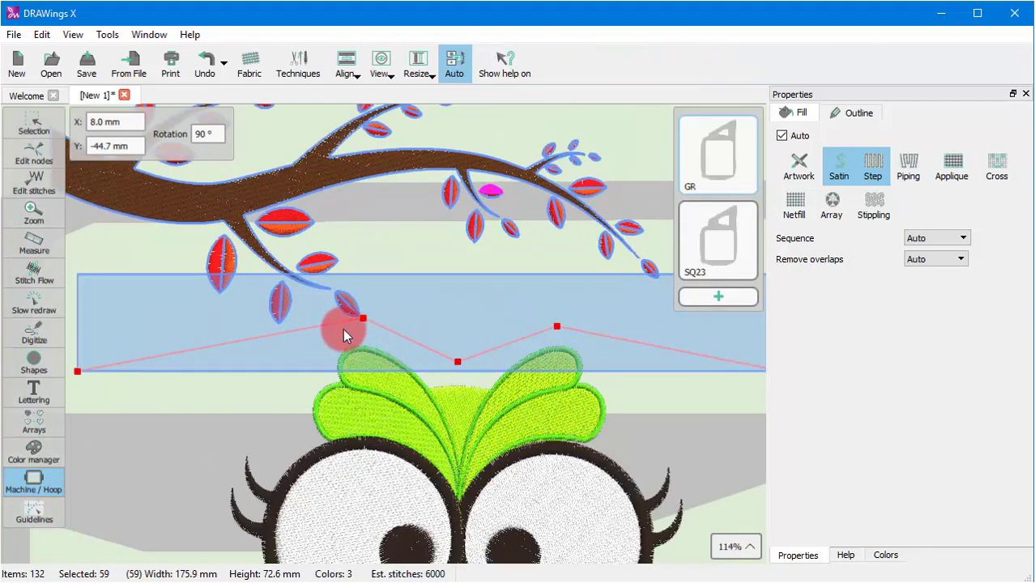
{"action": "left_click_drag", "start_coordinate": [362, 322], "coordinate": [360, 330]}
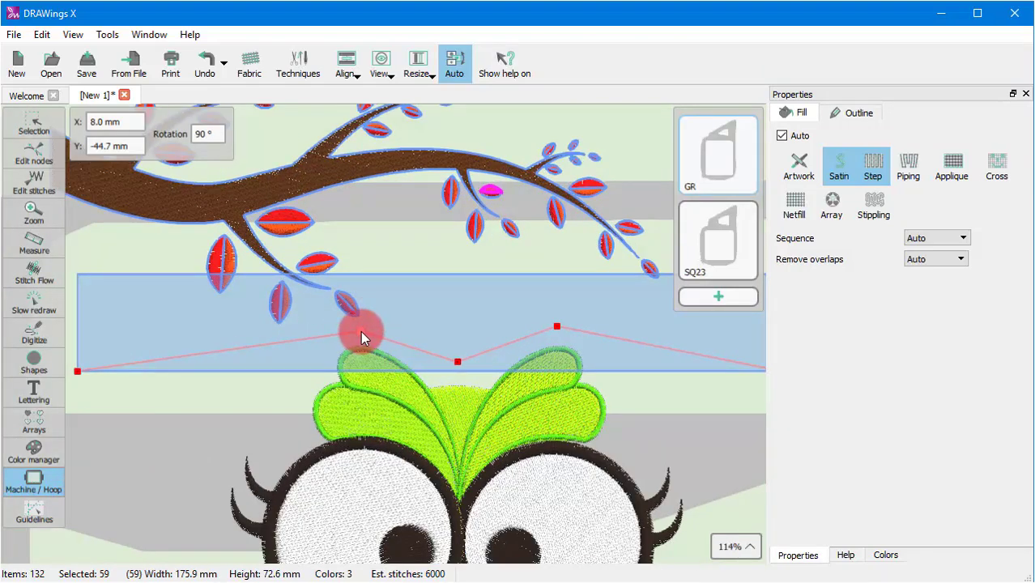
{"action": "scroll", "coordinate": [360, 316], "scroll_direction": "down", "scroll_amount": 5}
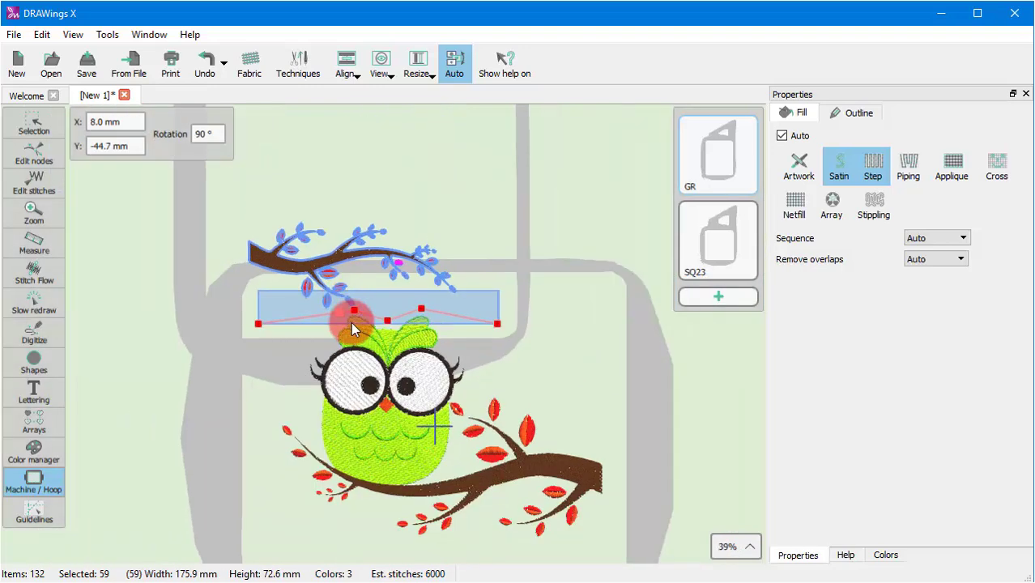
{"action": "scroll", "coordinate": [351, 322], "scroll_direction": "up", "scroll_amount": 1}
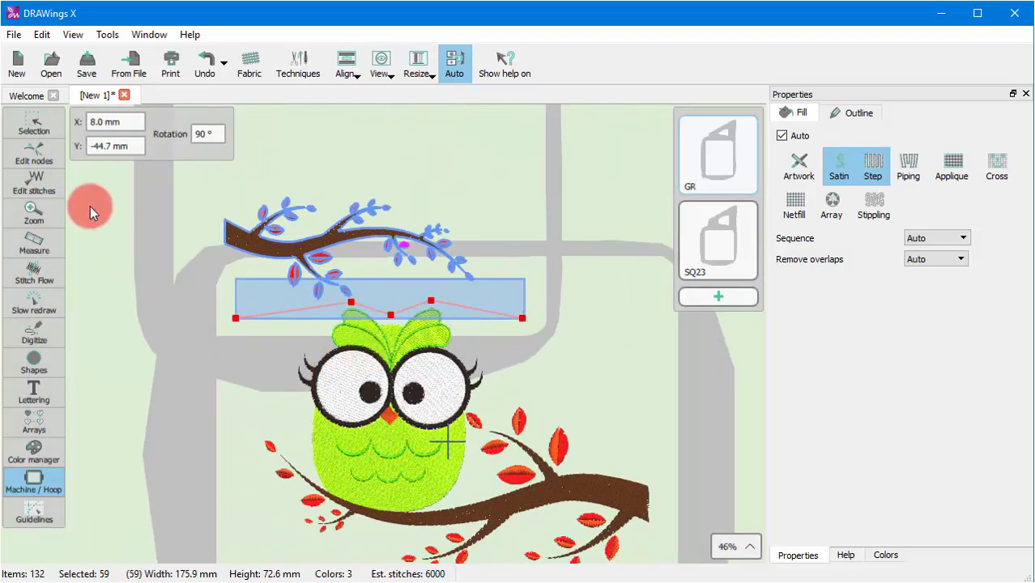
Leave hoop editing and save the split design as Mulit-hoop.JEF in JEF Generic format in the Documents folder.
{"action": "left_click", "coordinate": [25, 128]}
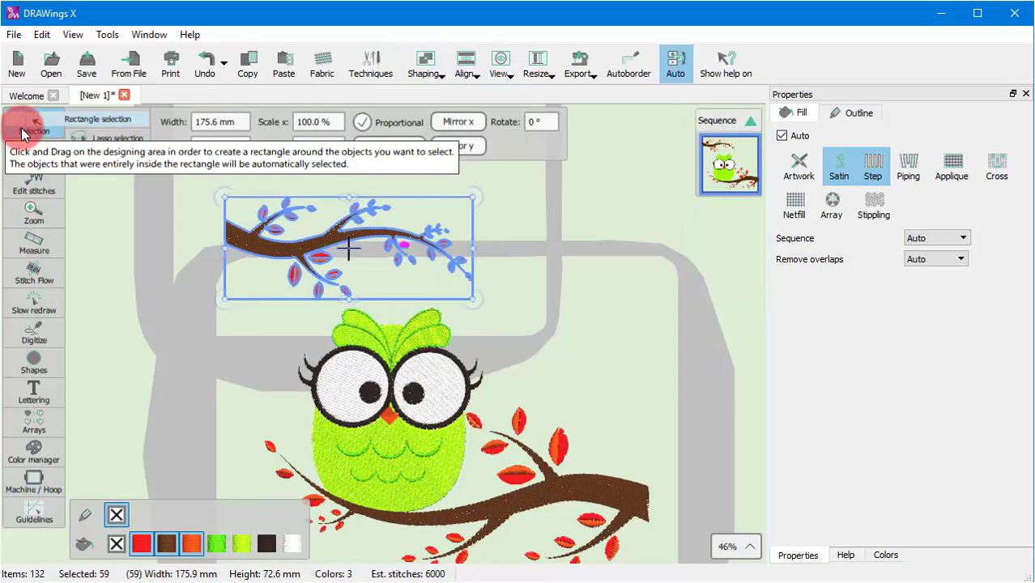
{"action": "left_click", "coordinate": [18, 38]}
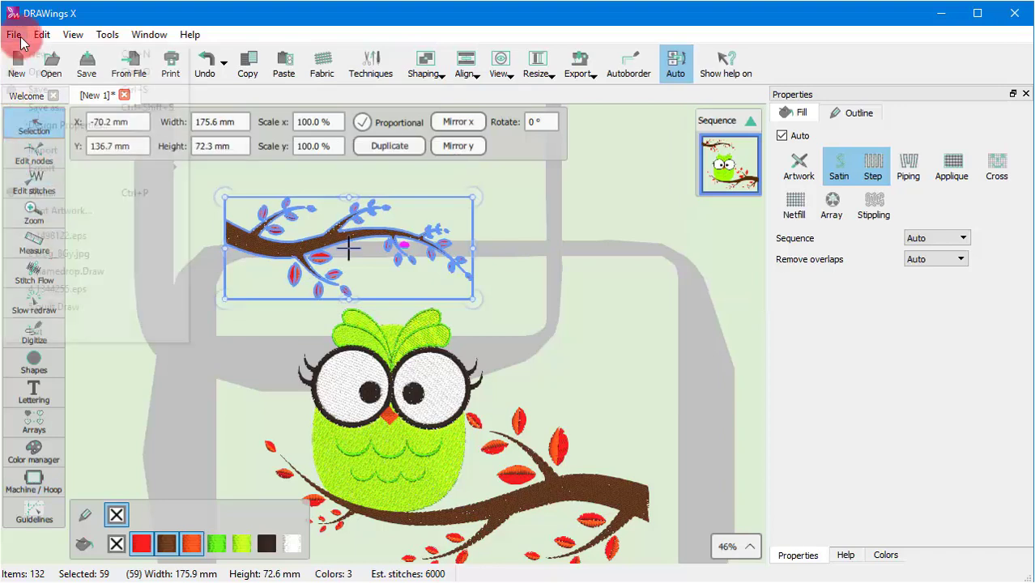
{"action": "left_click", "coordinate": [80, 101]}
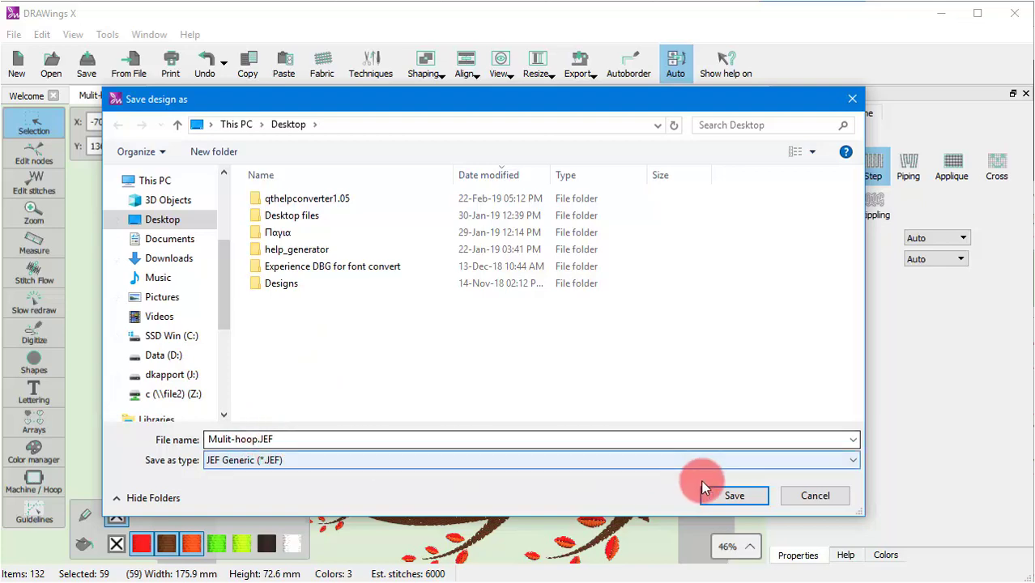
{"action": "left_click", "coordinate": [726, 496]}
{"action": "left_click", "coordinate": [169, 239]}
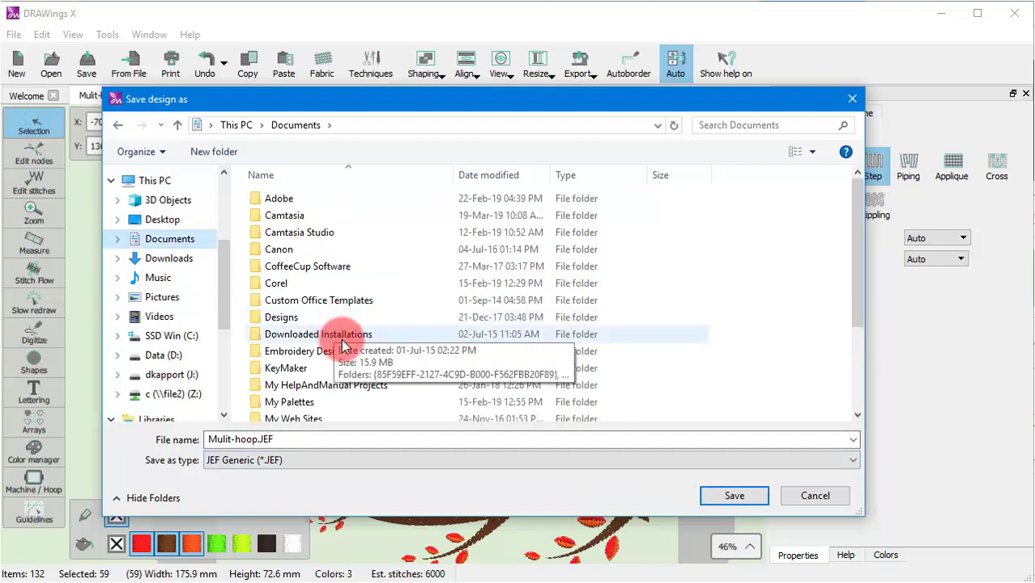
{"action": "left_click", "coordinate": [737, 496]}
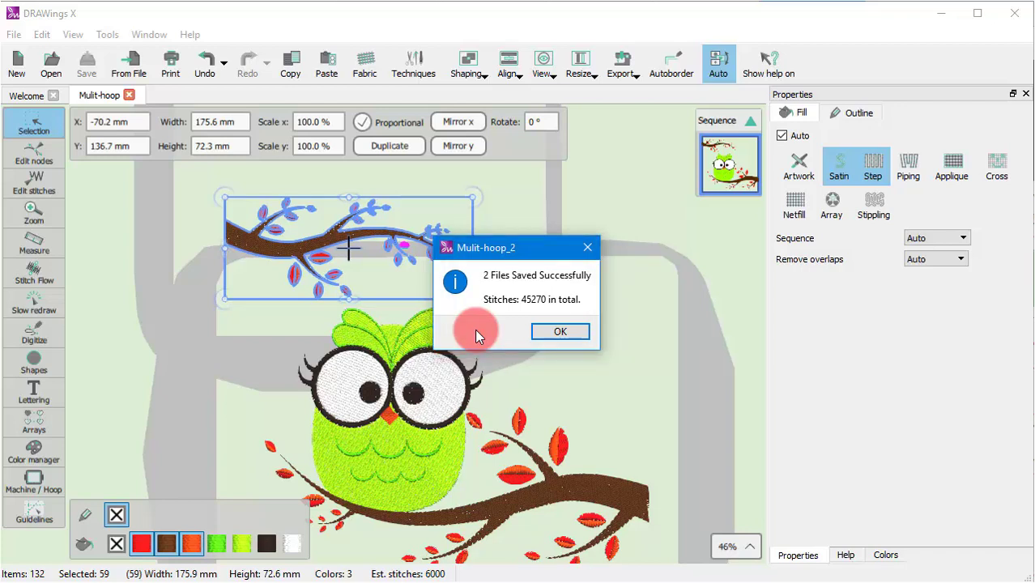
{"action": "left_click", "coordinate": [565, 328]}
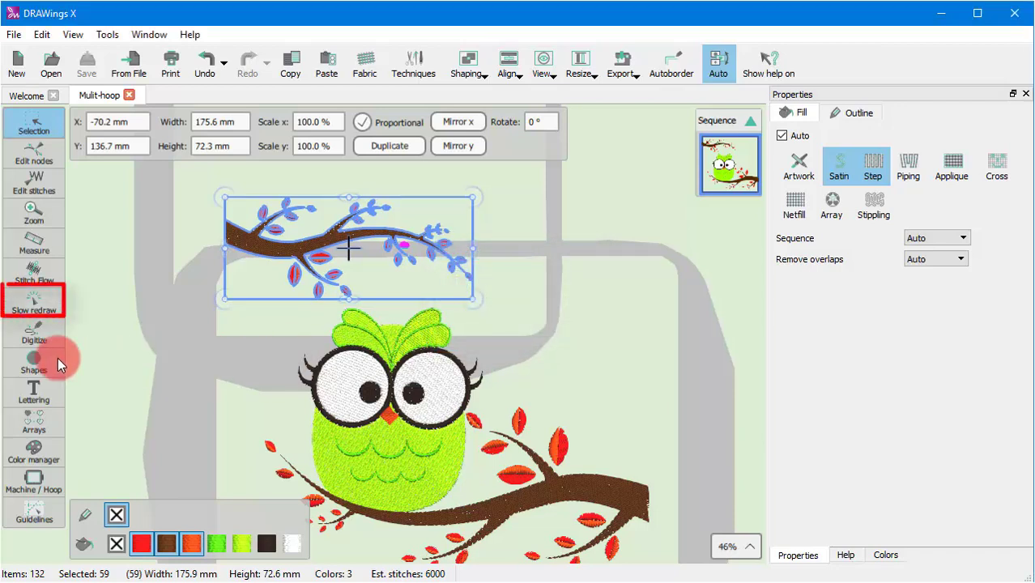
Preview the stitching sequence of the GR and SQ23 hoops with Slow redraw, and return to object selection.
{"action": "left_click", "coordinate": [45, 320]}
{"action": "left_click", "coordinate": [42, 308]}
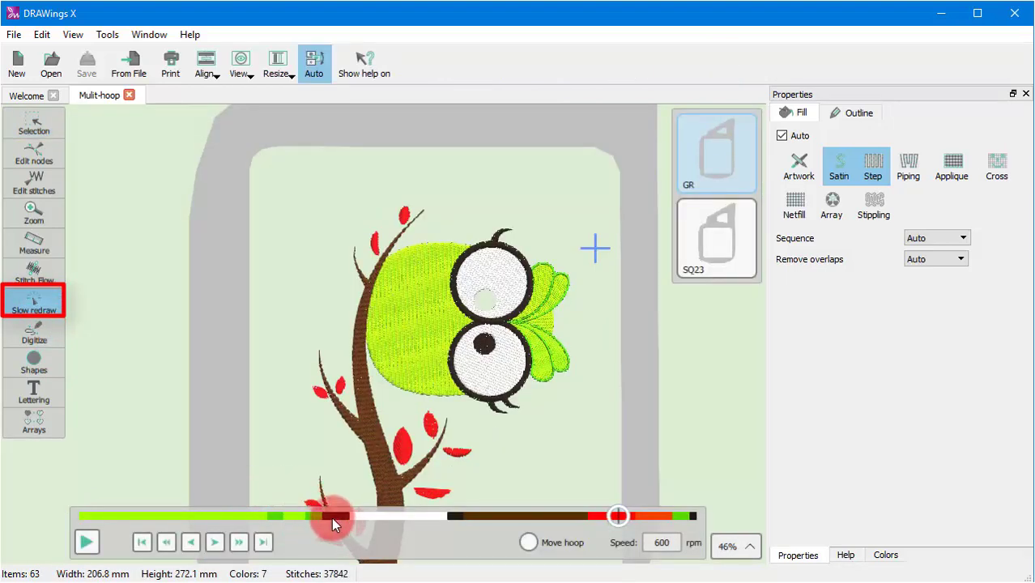
{"action": "mouse_move", "coordinate": [618, 516]}
{"action": "left_mouse_down"}
{"action": "mouse_move", "coordinate": [715, 533]}
{"action": "mouse_move", "coordinate": [34, 530]}
{"action": "mouse_move", "coordinate": [670, 538]}
{"action": "mouse_move", "coordinate": [83, 526]}
{"action": "mouse_move", "coordinate": [521, 530]}
{"action": "mouse_move", "coordinate": [733, 518]}
{"action": "left_mouse_up"}
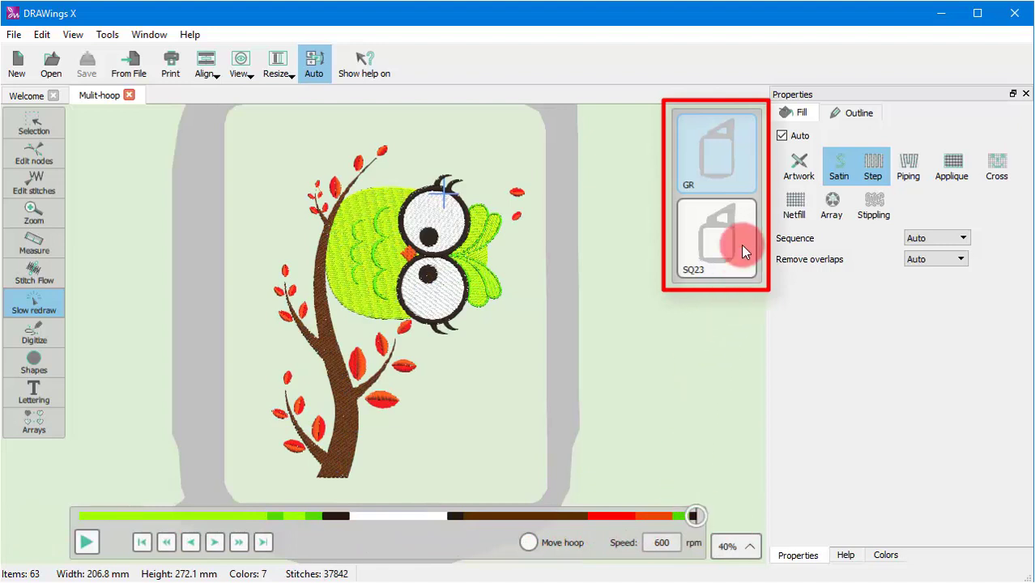
{"action": "left_click", "coordinate": [716, 251]}
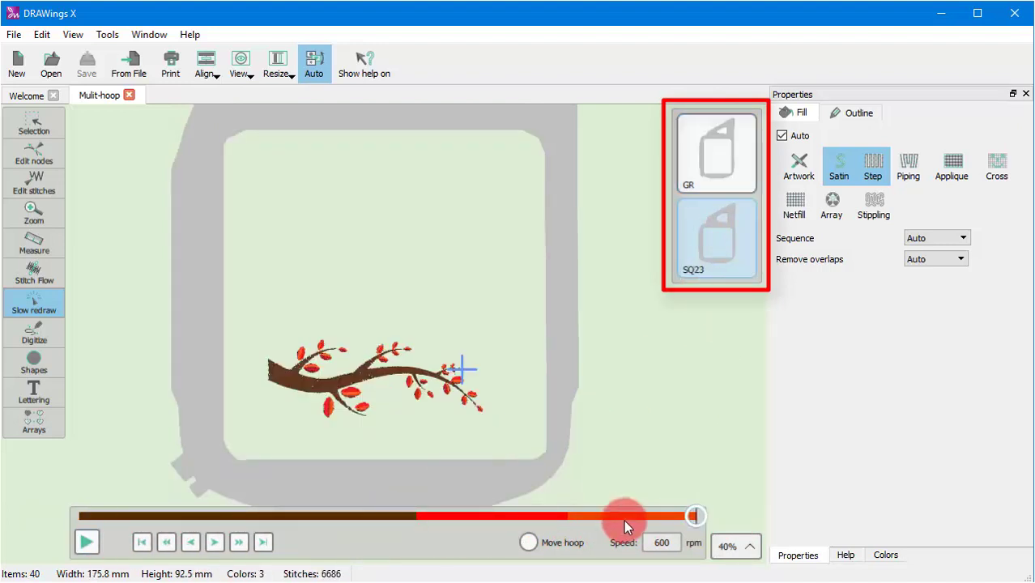
{"action": "mouse_move", "coordinate": [693, 514]}
{"action": "left_mouse_down"}
{"action": "mouse_move", "coordinate": [168, 520]}
{"action": "mouse_move", "coordinate": [51, 515]}
{"action": "mouse_move", "coordinate": [688, 520]}
{"action": "mouse_move", "coordinate": [321, 504]}
{"action": "mouse_move", "coordinate": [9, 508]}
{"action": "mouse_move", "coordinate": [553, 527]}
{"action": "mouse_move", "coordinate": [695, 517]}
{"action": "left_mouse_up"}
{"action": "left_click", "coordinate": [702, 130]}
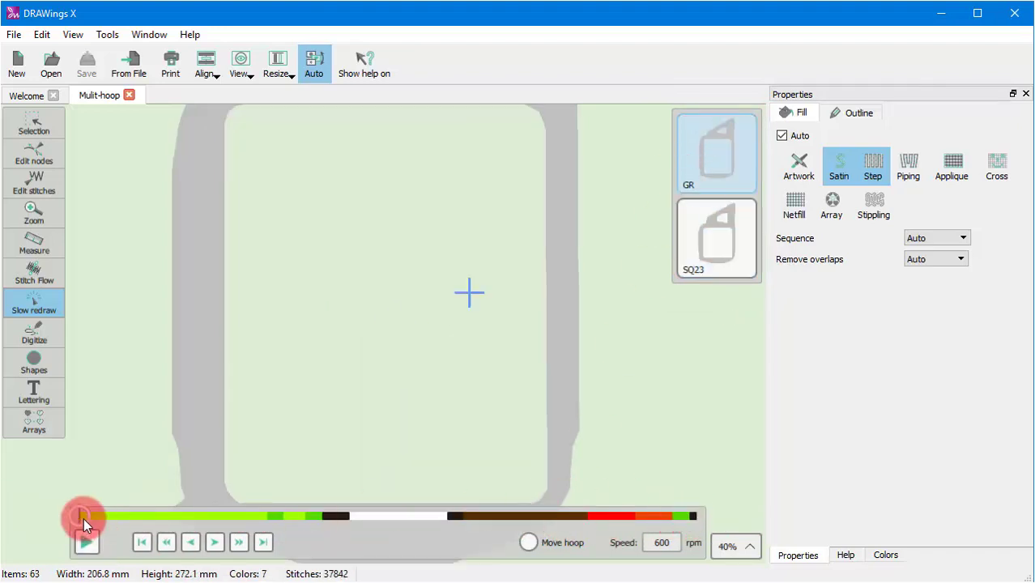
{"action": "left_click_drag", "start_coordinate": [83, 518], "coordinate": [150, 516]}
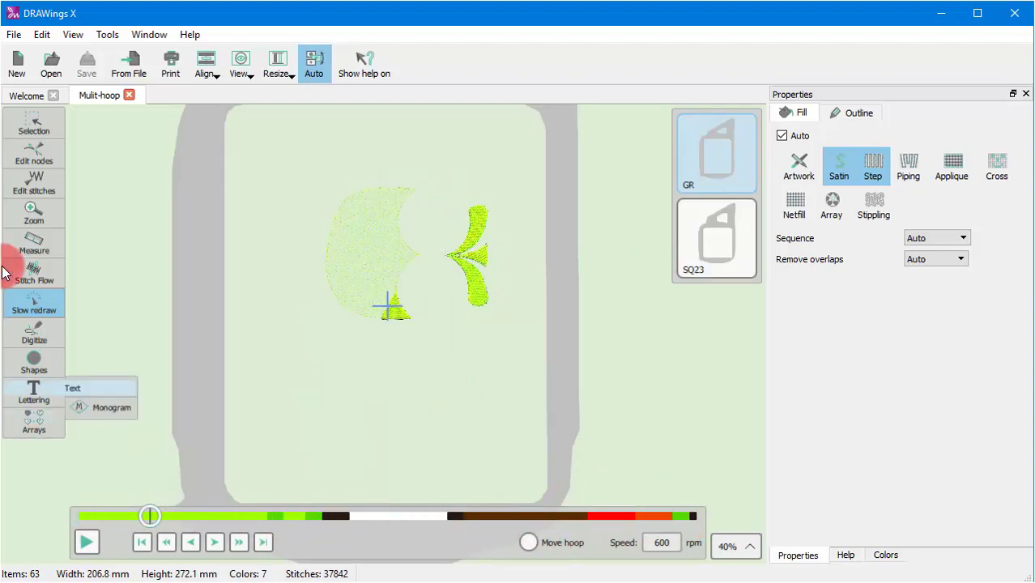
{"action": "left_click", "coordinate": [23, 118]}
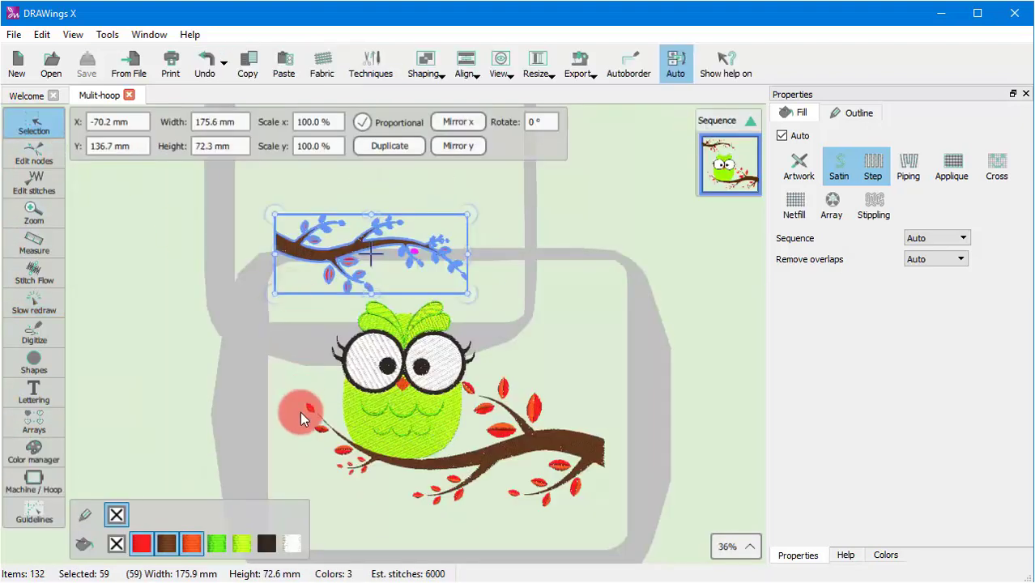
Open the print preview of the two-hoop design and move its window up to reveal all the print settings.
{"action": "left_click", "coordinate": [14, 34]}
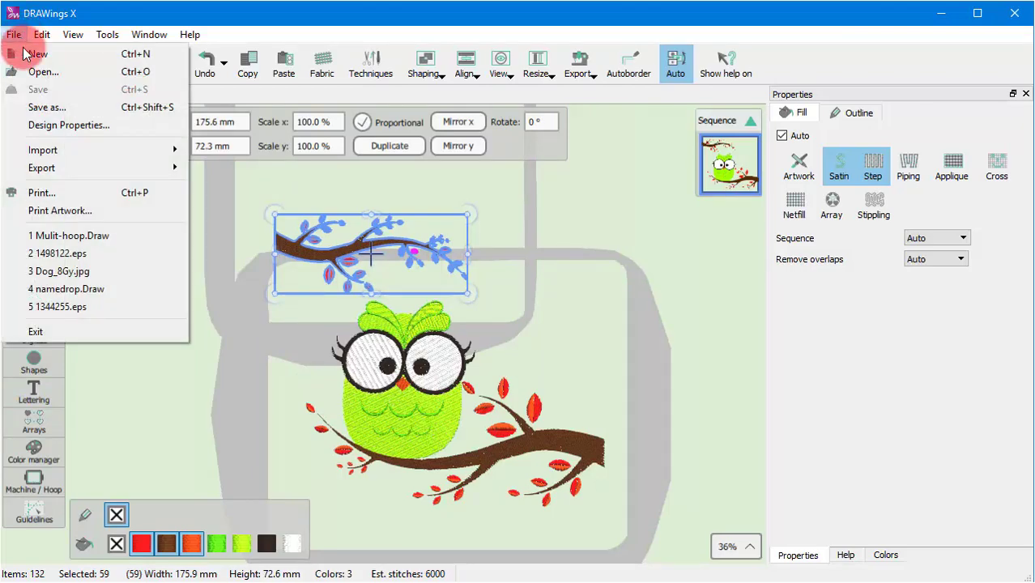
{"action": "left_click", "coordinate": [72, 194]}
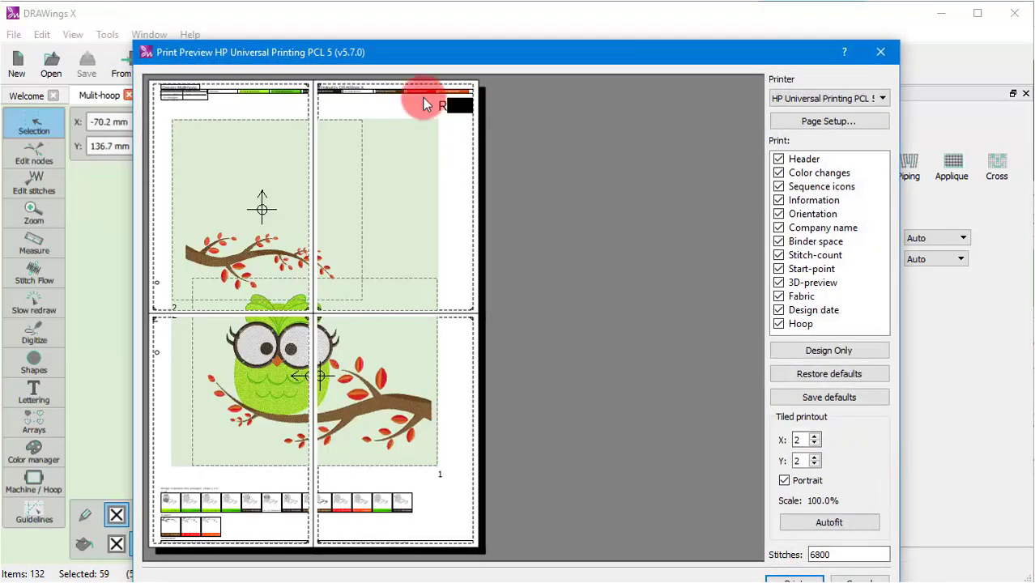
{"action": "left_click_drag", "start_coordinate": [381, 51], "coordinate": [366, 14]}
{"action": "left_click", "coordinate": [670, 451]}
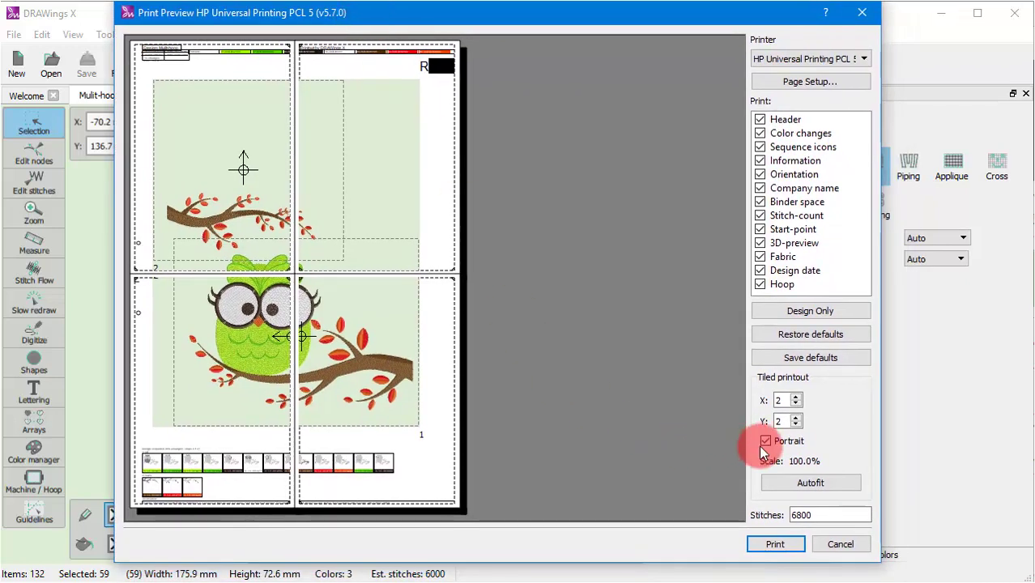